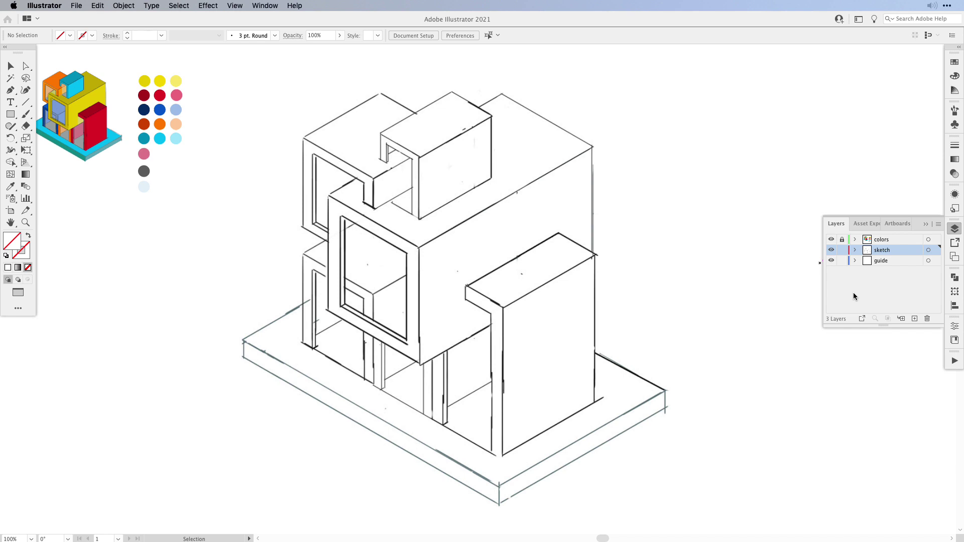
Show the isometric guide grid over the building sketch.
key(super+apostrophe)
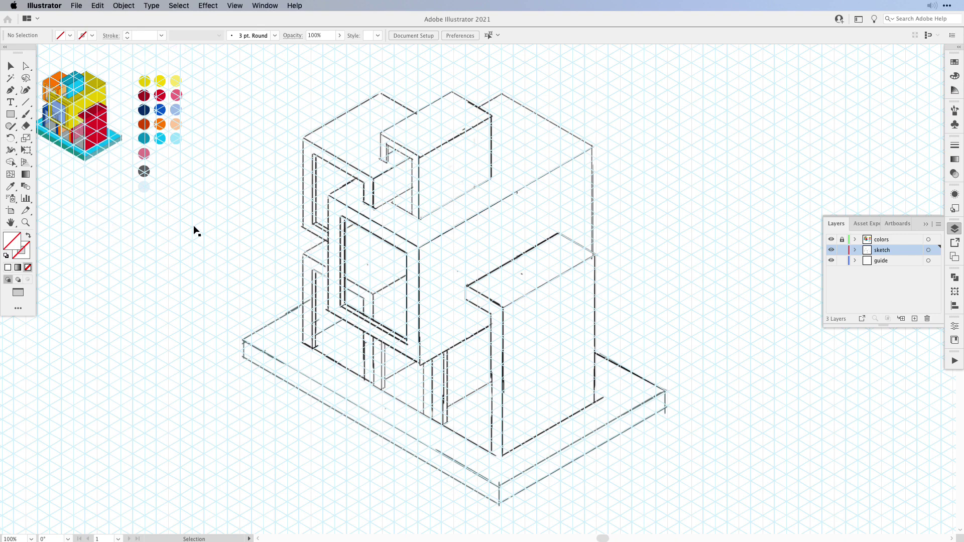
click(645, 267)
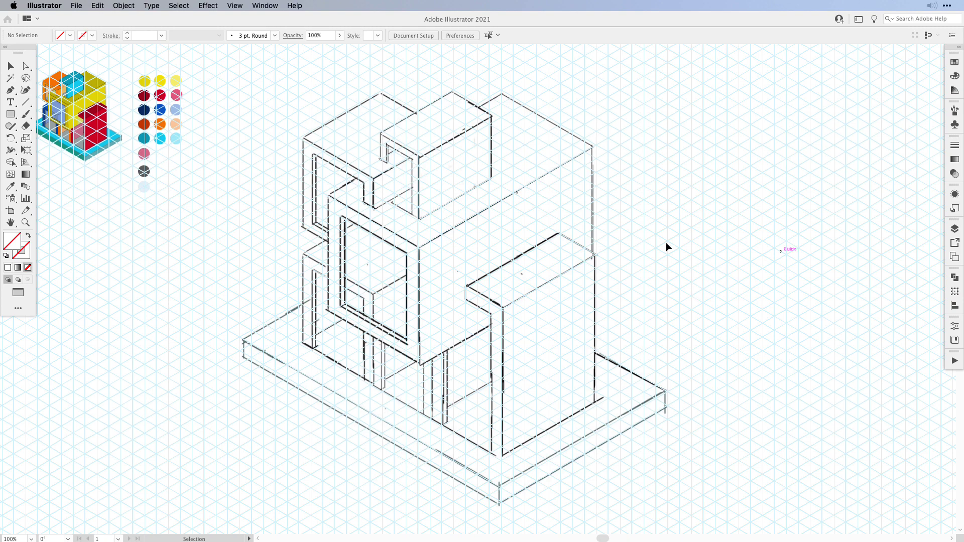
click(951, 230)
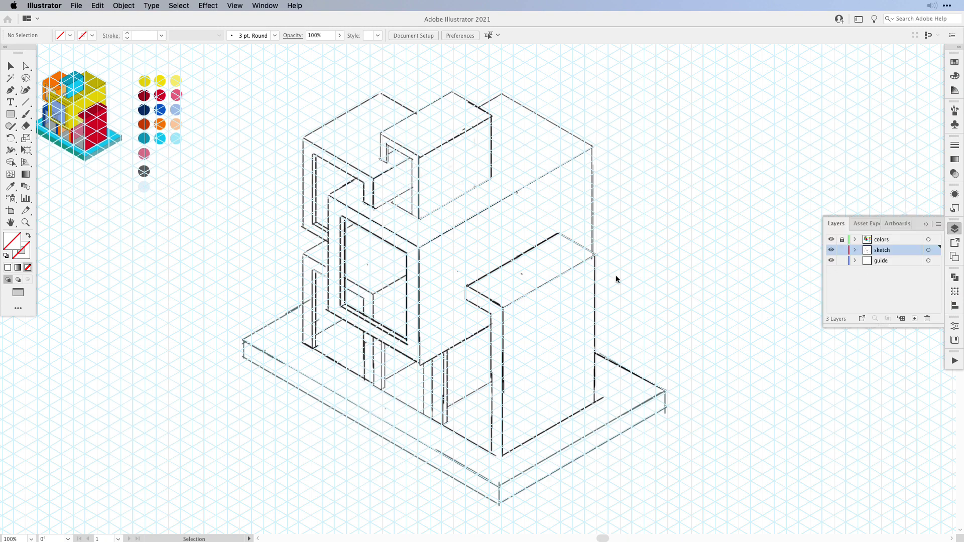
Turn the sketch layer into a template layer with its images dimmed to 50%.
click(471, 258)
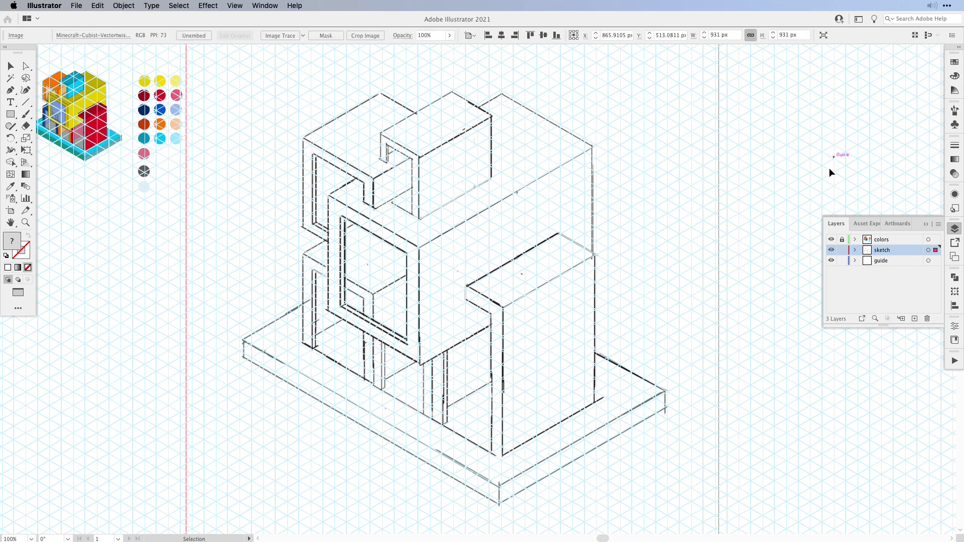
double_click(901, 254)
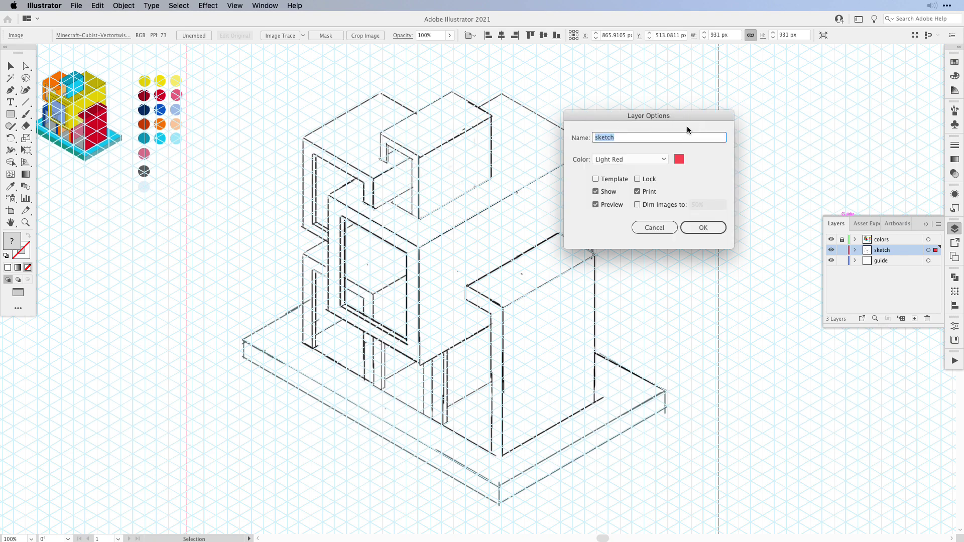
click(596, 180)
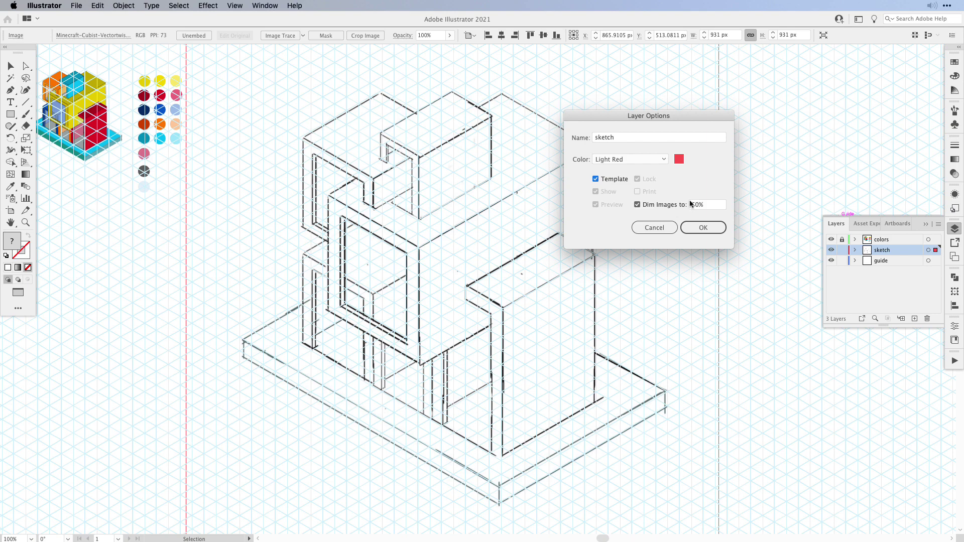
click(702, 229)
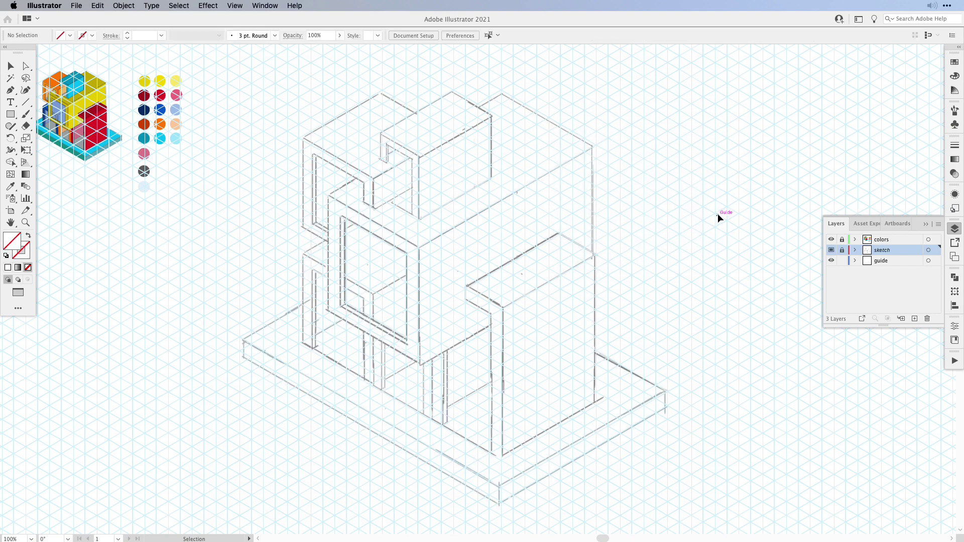
super+click(839, 254)
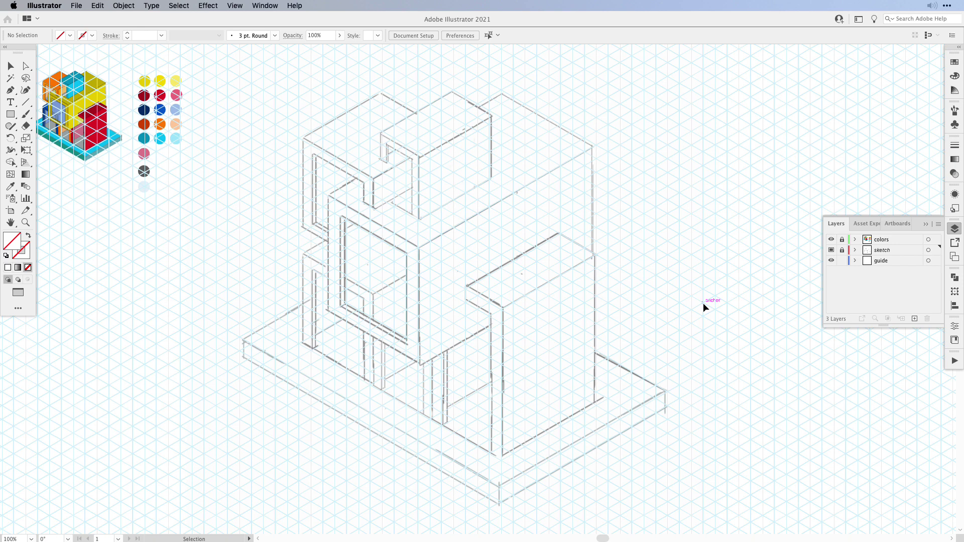
Review the Smart Guides preferences, including the display options, construction angles and snapping tolerance.
click(235, 6)
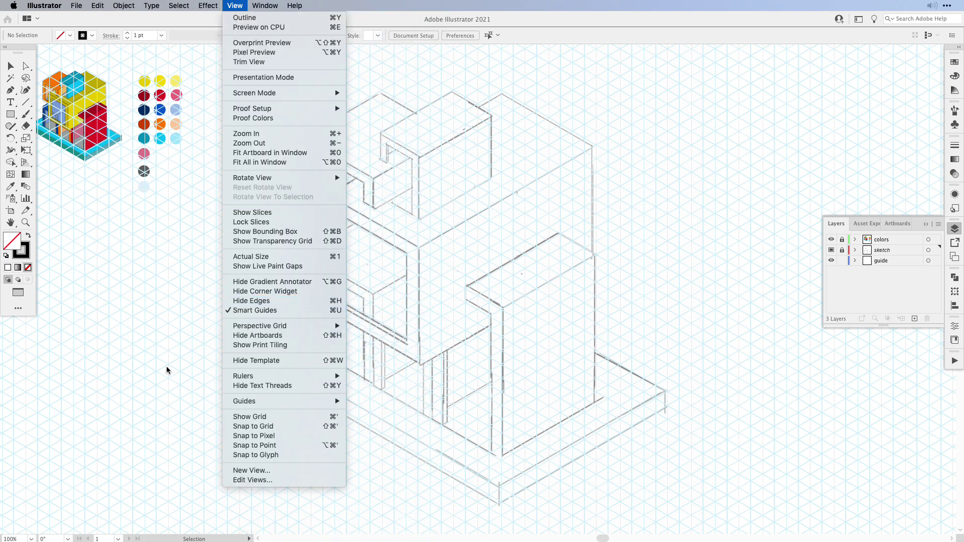
click(143, 256)
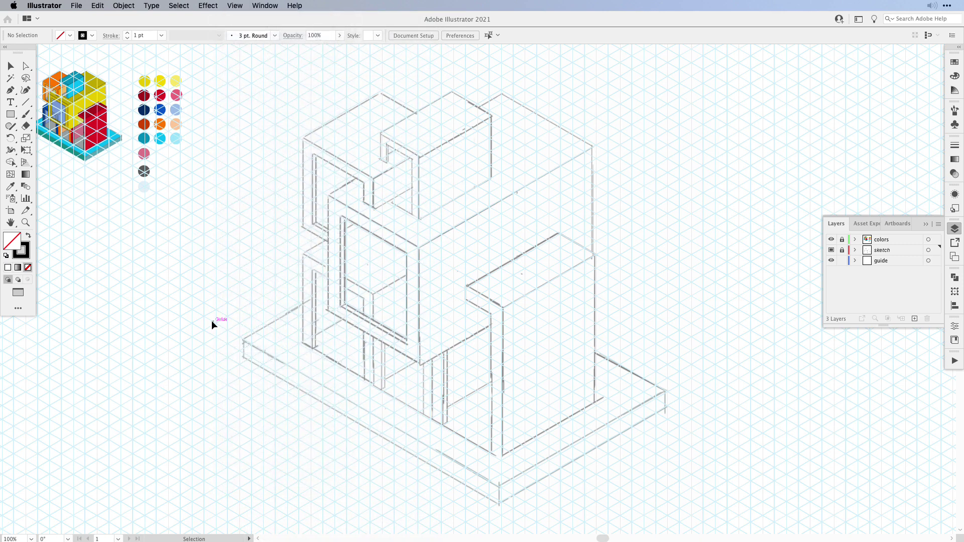
click(47, 5)
mouse_move(55, 34)
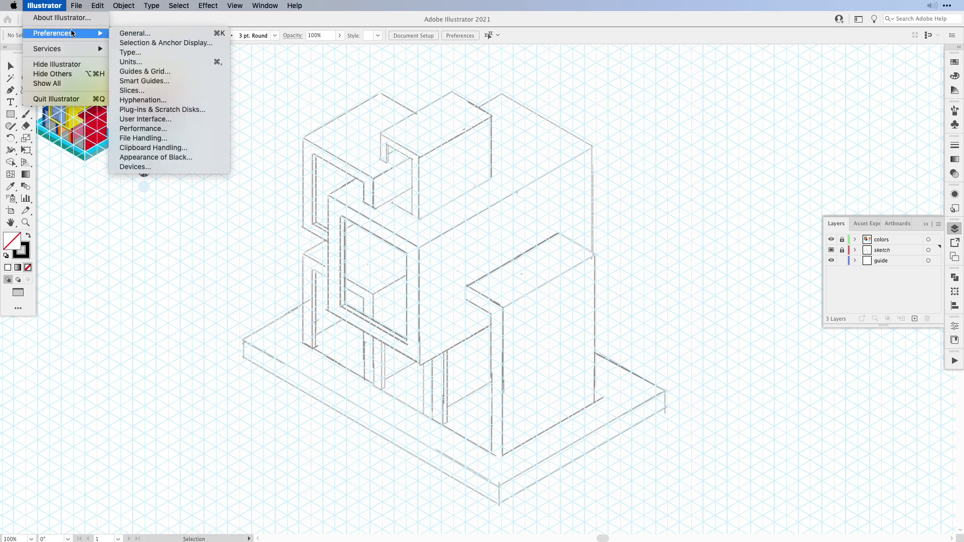
click(255, 98)
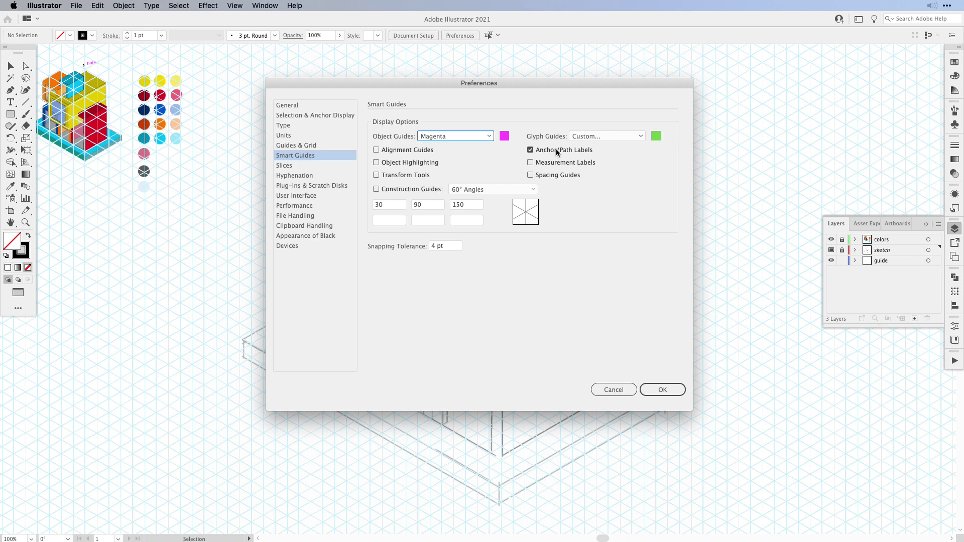
click(655, 391)
Trace the tall right-hand face of the front block with the Pen tool and fill it with medium red.
click(896, 238)
click(671, 252)
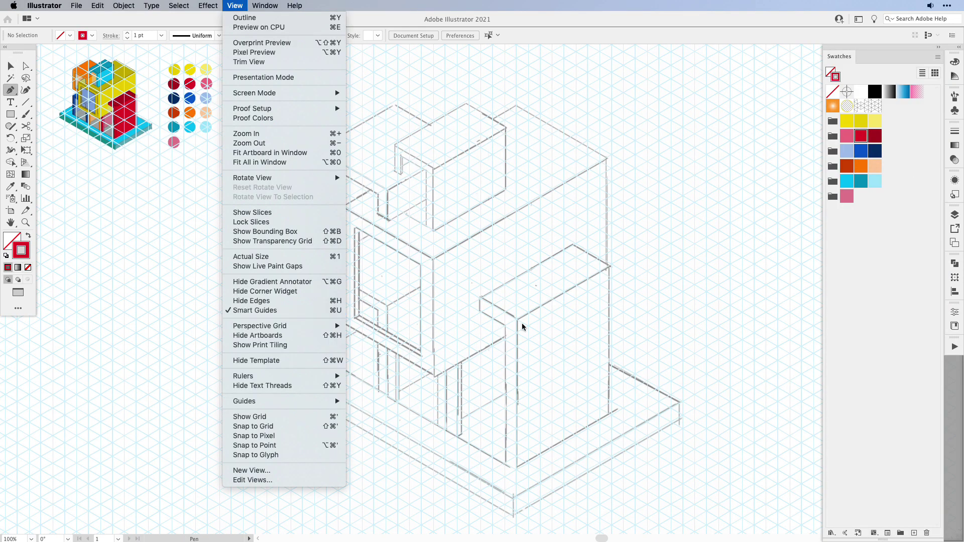
click(517, 319)
click(610, 266)
click(610, 417)
click(517, 468)
click(517, 318)
key(shift+x)
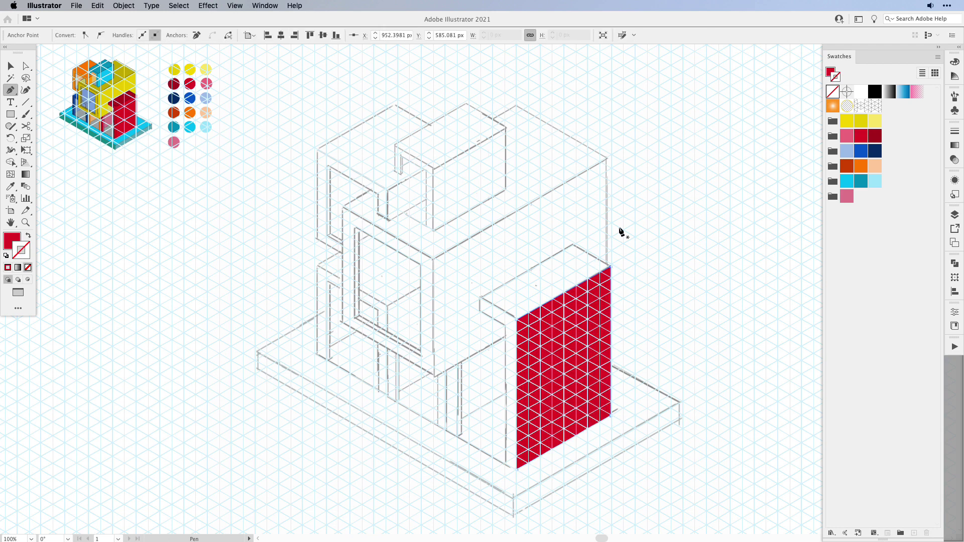
key(super+shift+a)
Draw the top face of the red block as a dark red shape along the sketch lines.
click(874, 136)
click(610, 266)
click(573, 245)
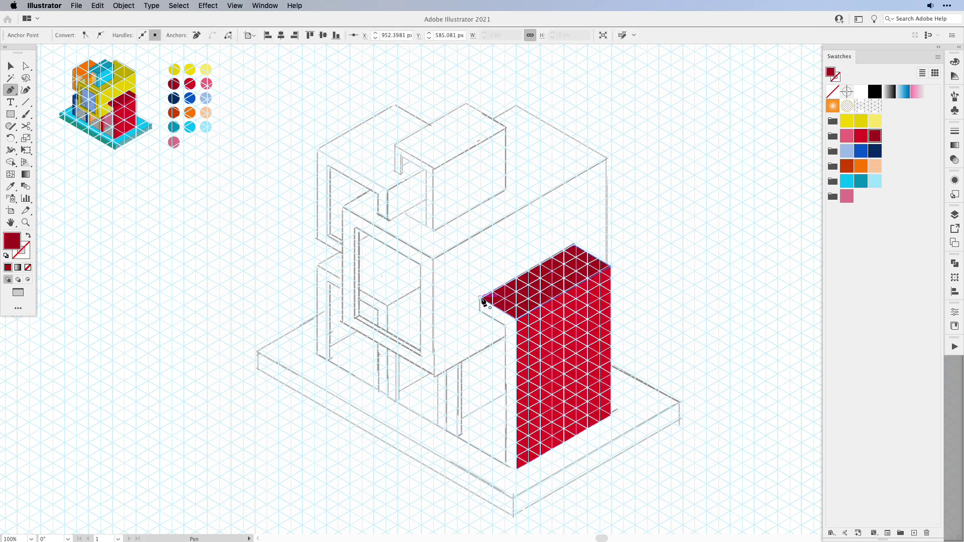
click(481, 297)
Draw the narrow L-shaped left face of the red block and fill it with light pinkish red.
click(481, 300)
click(505, 326)
click(505, 463)
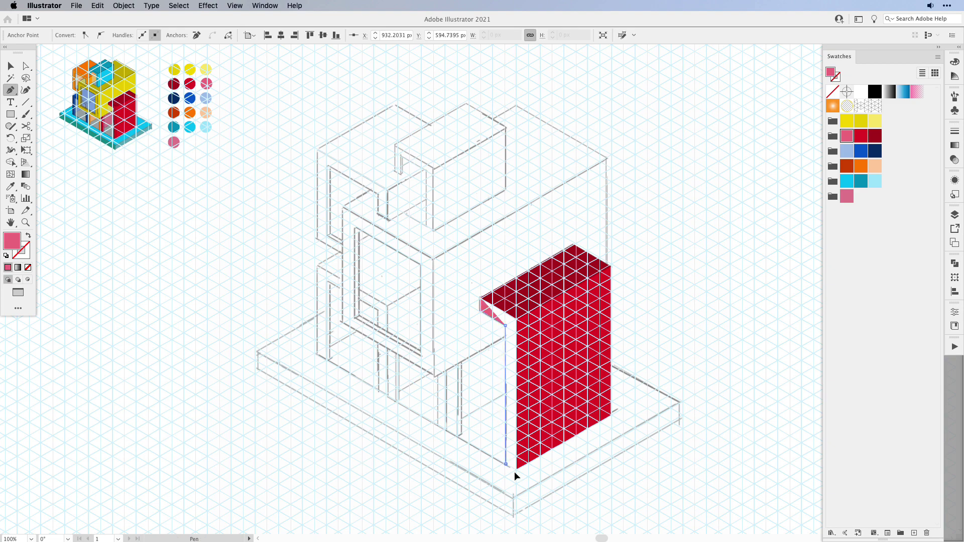
click(517, 468)
click(517, 319)
click(481, 301)
key(super+shift+a)
key(super+apostrophe)
key(super+apostrophe)
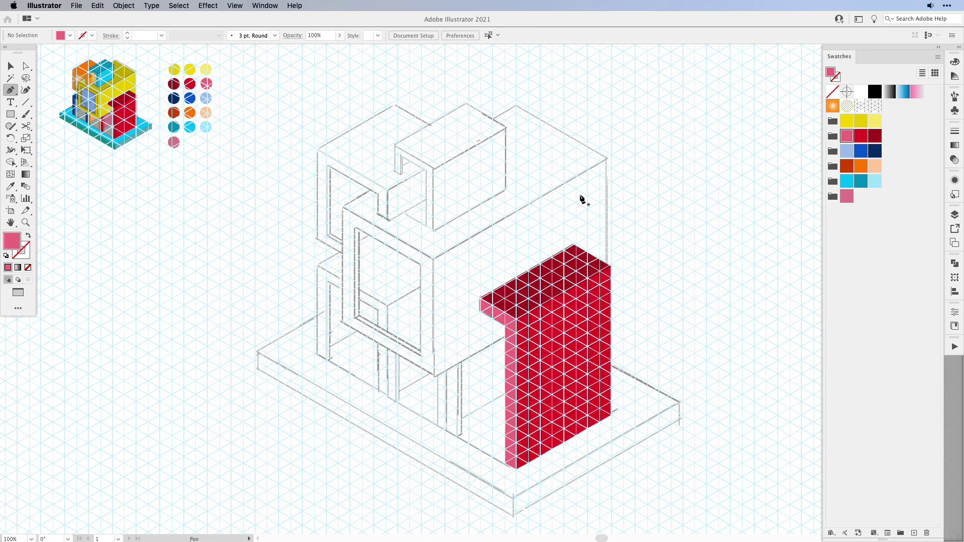
Draw the thin medium red side of the short wall under the overhang, behind the red block.
key(super+equal)
scroll(451, 232, down, 5)
click(444, 236)
click(444, 380)
click(452, 375)
click(452, 232)
click(444, 235)
key(super+shift+a)
Draw the front face of the short wall under the overhang in light pinkish red.
click(846, 135)
click(420, 249)
click(420, 367)
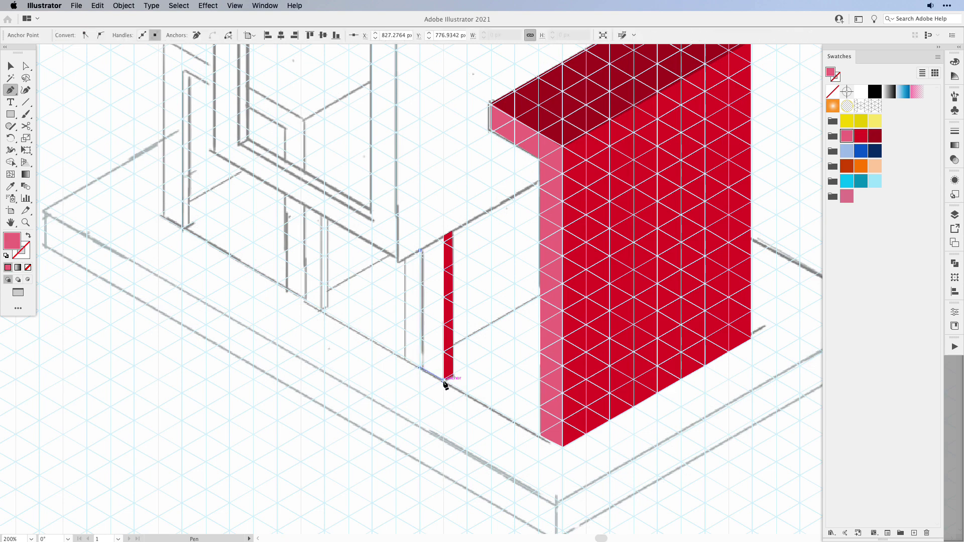
click(445, 380)
click(445, 236)
click(420, 249)
key(super+shift+a)
Fill the recessed wall between the short wall and the red block with a dark red shape.
click(875, 135)
click(453, 233)
click(539, 182)
click(539, 296)
click(453, 347)
key(super+shift+a)
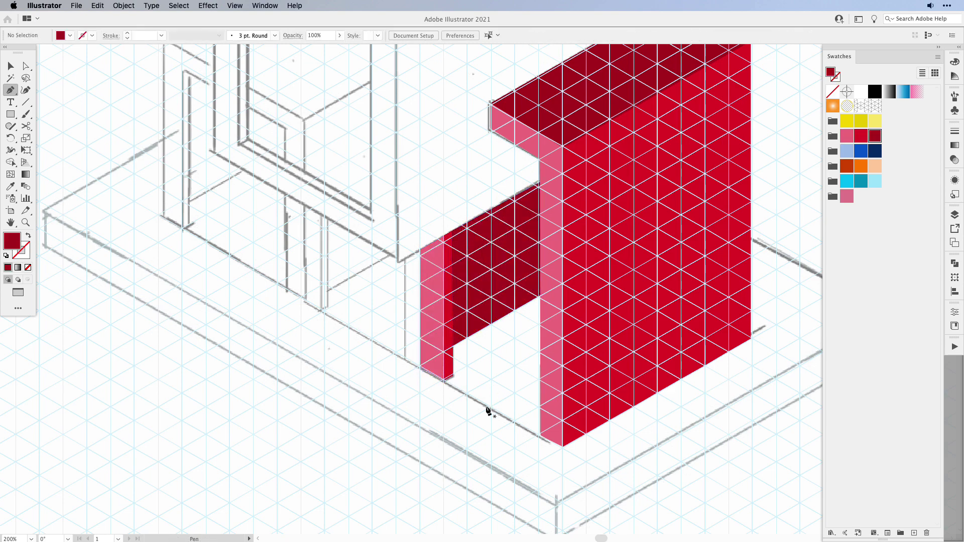
Trace the large right-hand face of the main block around the red block and fill it with yellow.
key(super+minus)
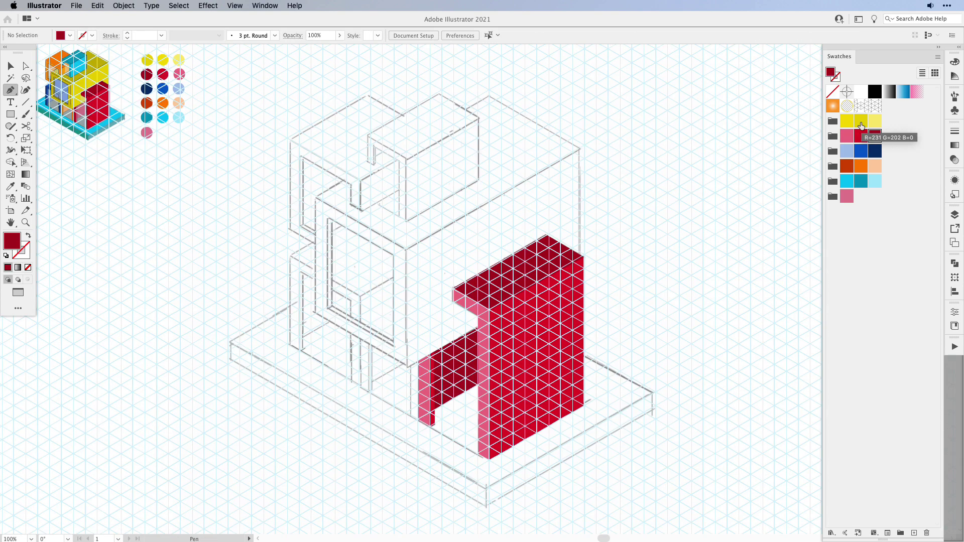
click(860, 124)
click(405, 249)
click(579, 149)
click(580, 254)
key(shift+x)
click(546, 235)
click(453, 288)
click(477, 315)
click(478, 330)
click(407, 367)
click(405, 249)
key(shift+x)
key(super+shift+a)
Outline the roof of the yellow block with a darker yellow stroke and no fill.
click(579, 149)
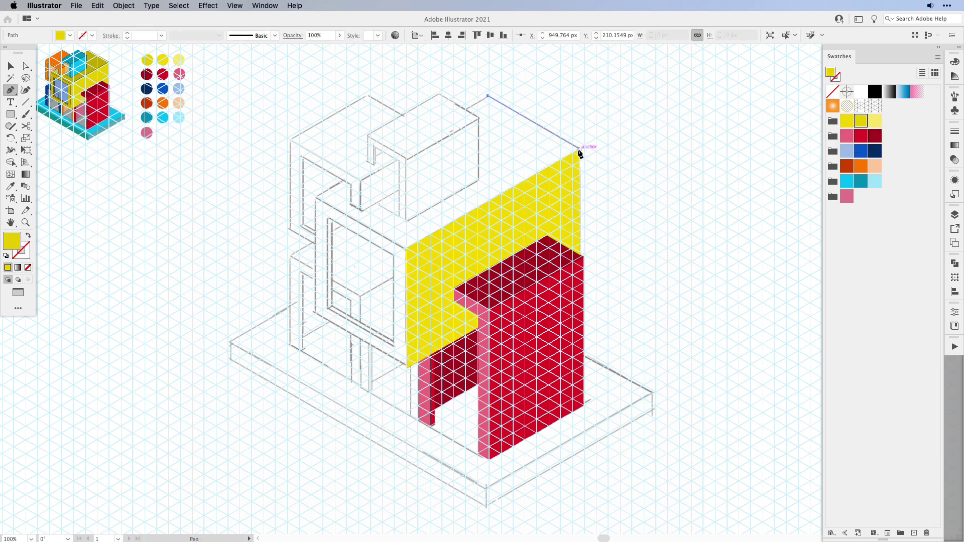
click(487, 95)
click(406, 249)
click(315, 198)
click(489, 96)
key(shift+x)
Draw the left-hand front face of the yellow block with a light yellow fill.
click(875, 121)
key(super+plus)
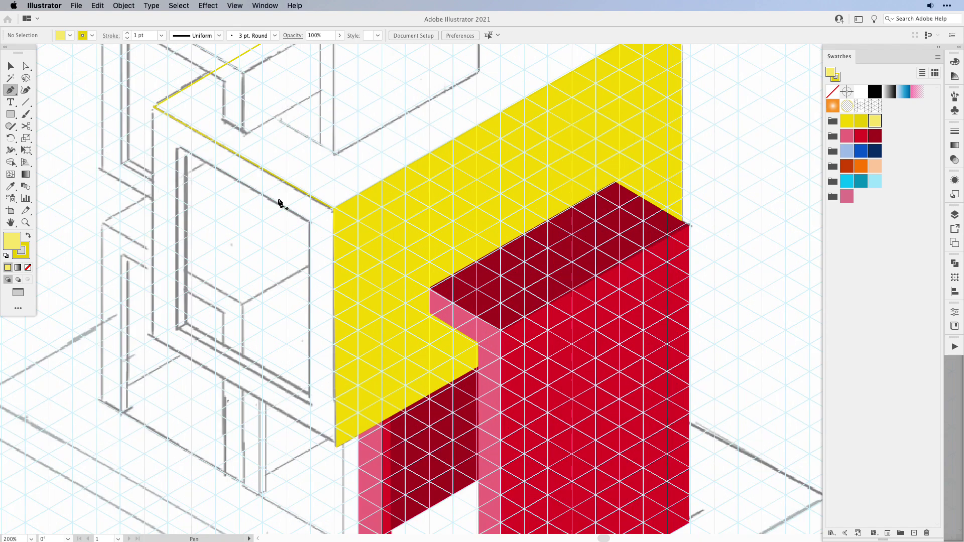
click(304, 353)
click(486, 461)
click(483, 225)
Create an inner copy of the light yellow face with Offset Path and subtract it to cut the window opening.
key(v)
click(124, 5)
click(251, 385)
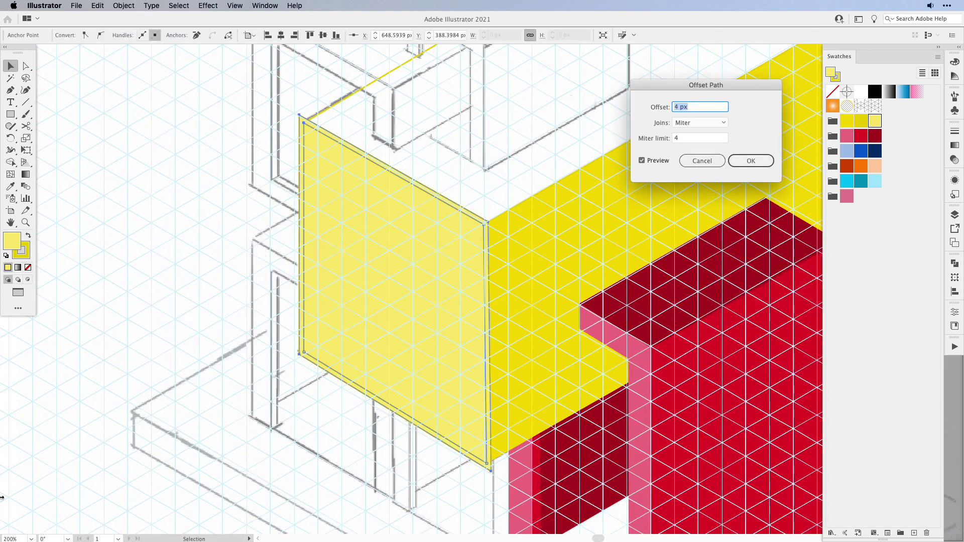
key(Return)
click(955, 263)
click(851, 285)
key(a)
key(v)
click(263, 240)
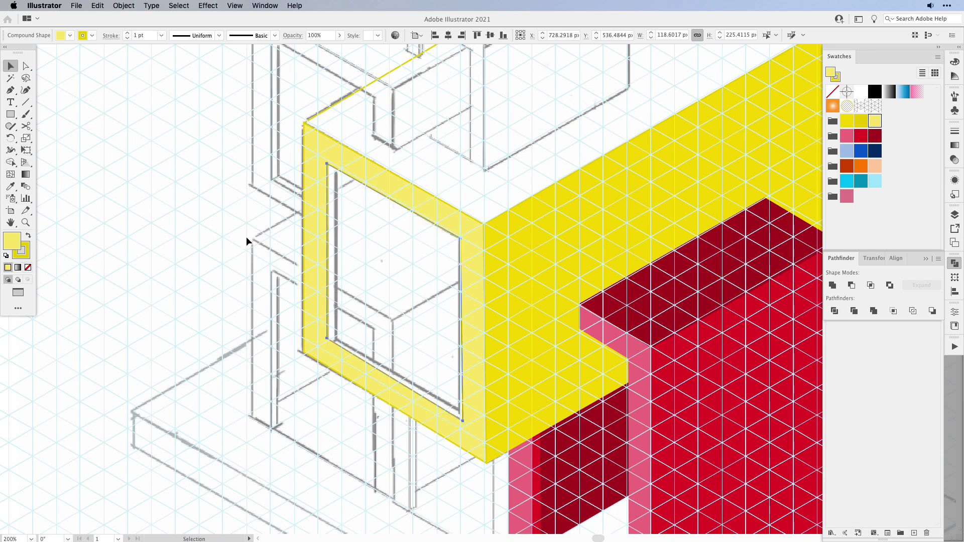
Draw the narrow darker yellow reveal along the left inner edge of the window opening.
key(p)
click(327, 164)
click(327, 338)
click(335, 334)
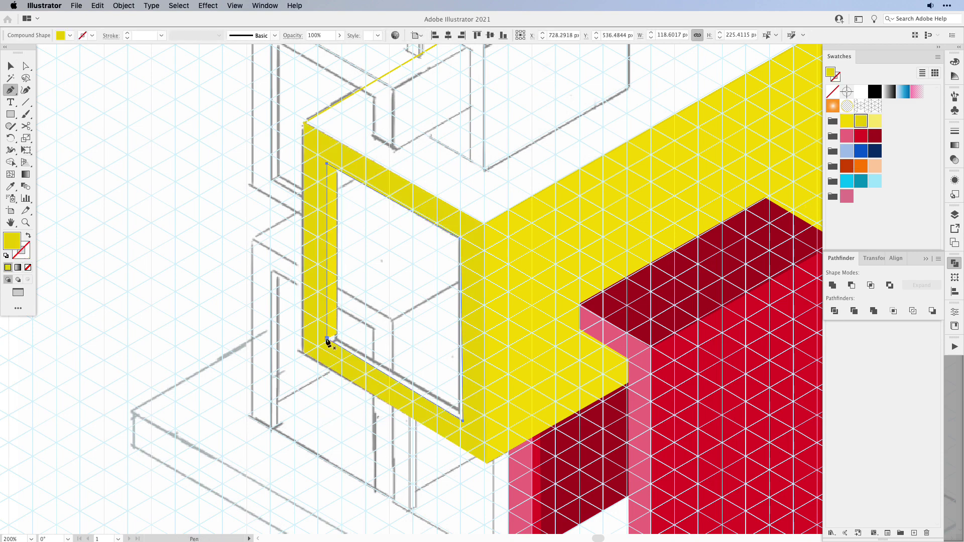
key(v)
Trace the right-hand face of the small rooftop block and fill it with cyan.
scroll(348, 353, up, 8)
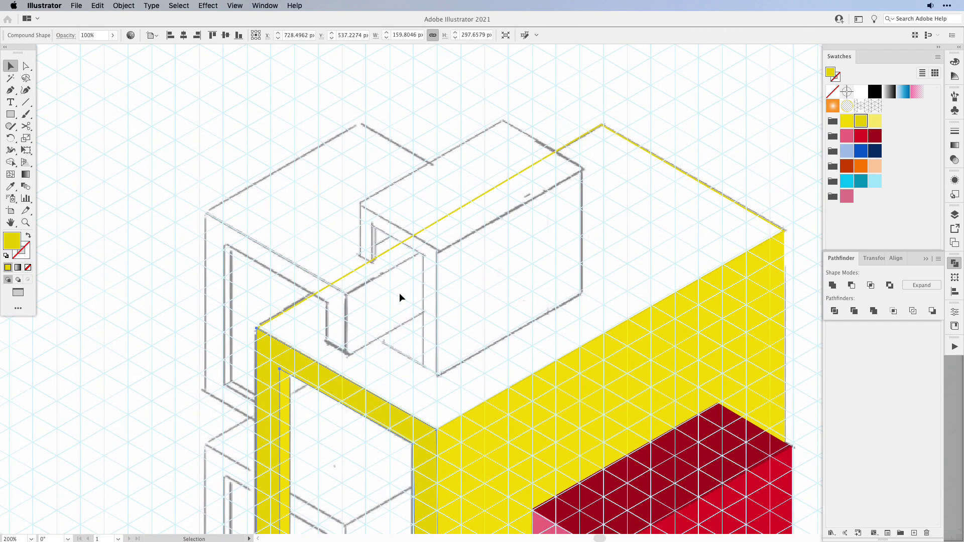
scroll(138, 129, right, 3)
click(138, 129)
key(p)
click(513, 141)
click(370, 224)
Draw the top face of the rooftop block in dark cyan.
click(860, 180)
click(437, 95)
click(515, 143)
click(371, 224)
click(293, 179)
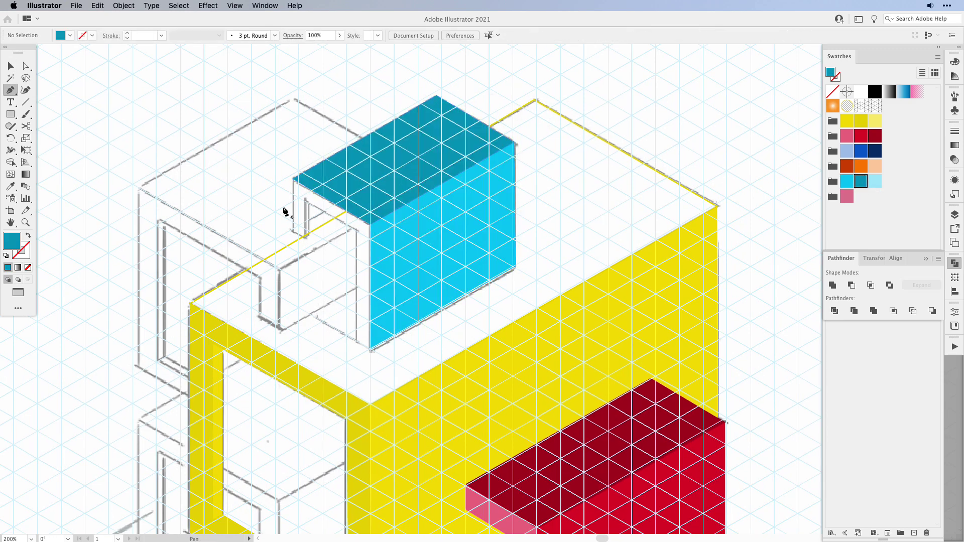
super+click(286, 215)
Draw the arch-shaped front face of the rooftop block in light cyan.
click(290, 229)
click(303, 236)
click(304, 199)
click(356, 229)
click(356, 342)
click(370, 349)
click(370, 224)
click(290, 177)
Add the thin cyan inner side to the short leg of the rooftop block and align its corner points.
scroll(270, 184, up, 5)
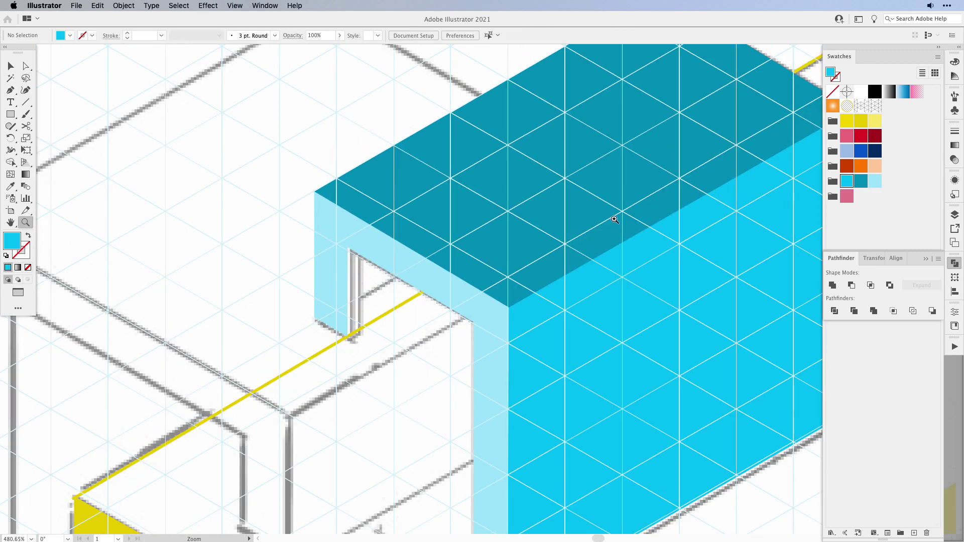
click(347, 336)
click(347, 247)
click(361, 255)
click(361, 329)
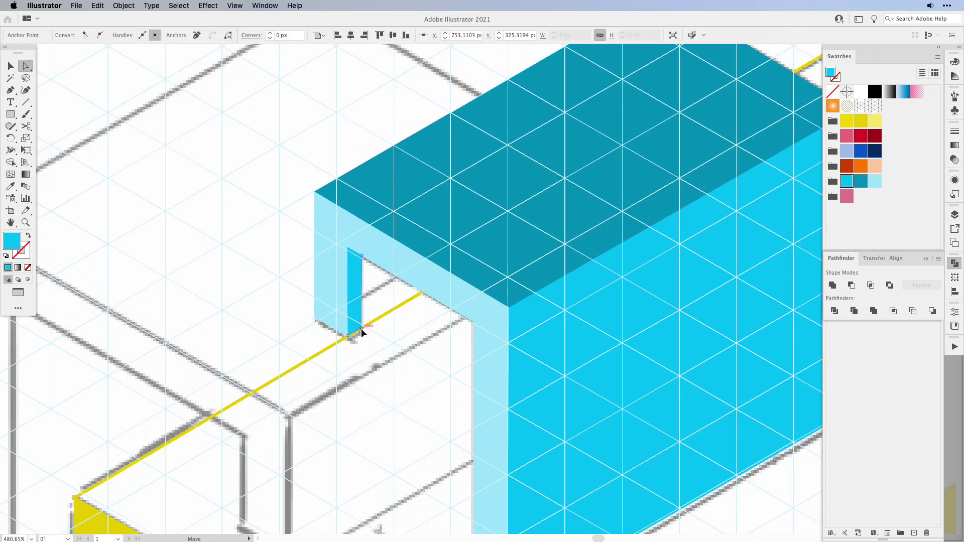
click(316, 355)
key(p)
key(super+shift+a)
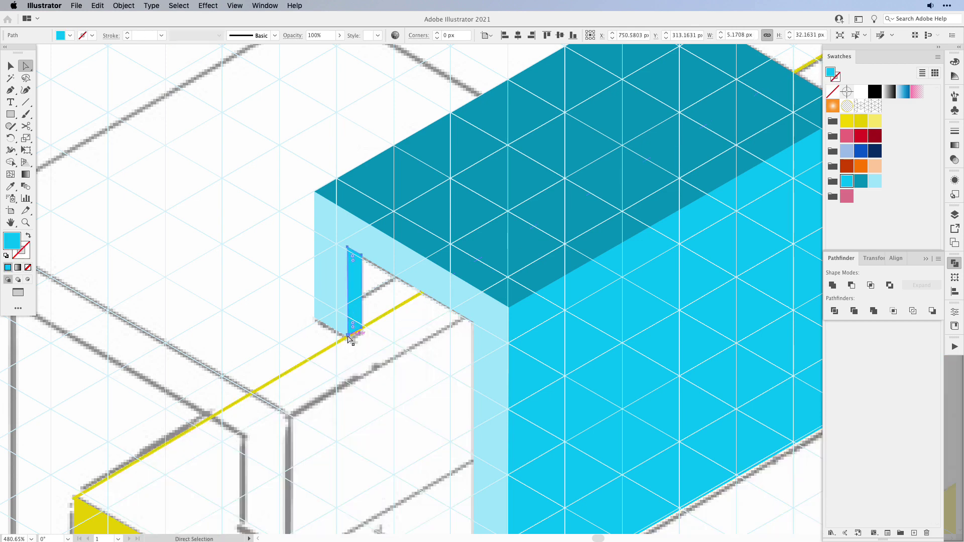
Outline the roof of the back-left block with an orange stroke and no fill.
scroll(329, 335, down, 4)
click(329, 348)
click(125, 232)
click(354, 100)
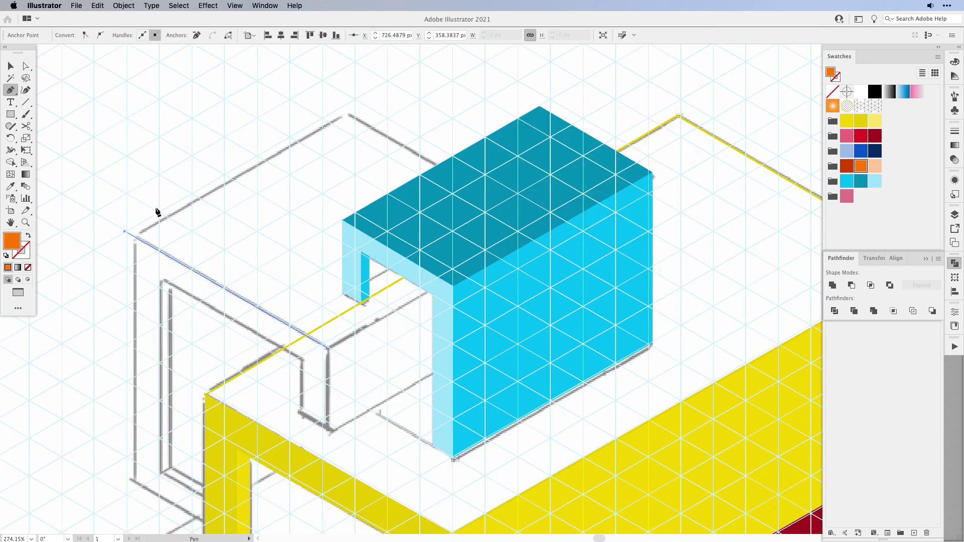
click(453, 156)
key(shift+x)
click(554, 215)
click(328, 348)
key(shift+x)
key(v)
key(shift+x)
Select all the cyan block's faces and move them to a new layer named cyan.
shift+click(575, 159)
drag(628, 206, 629, 207)
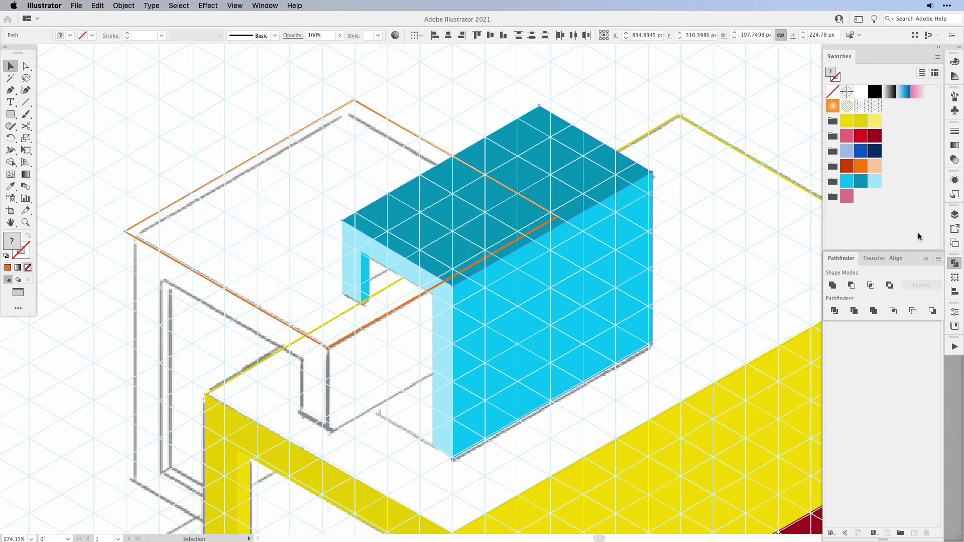
click(689, 303)
click(634, 241)
shift+click(620, 258)
shift+click(346, 260)
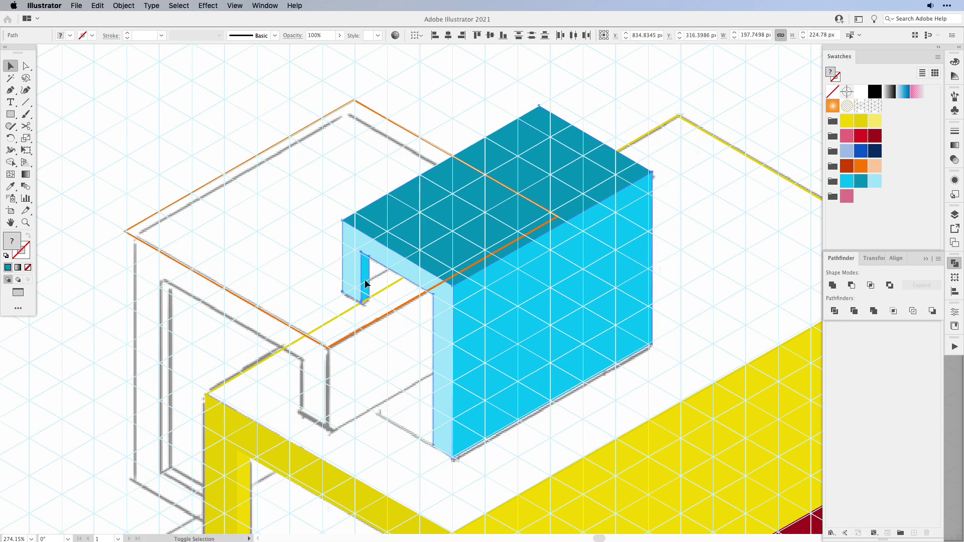
click(958, 216)
click(914, 305)
double_click(879, 237)
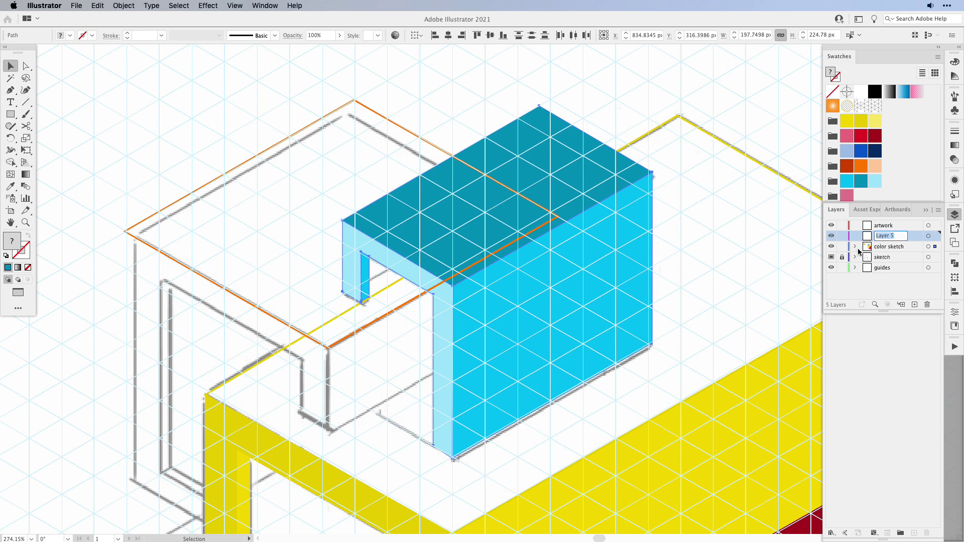
text(cyan)
key(Return)
drag(936, 246, 935, 236)
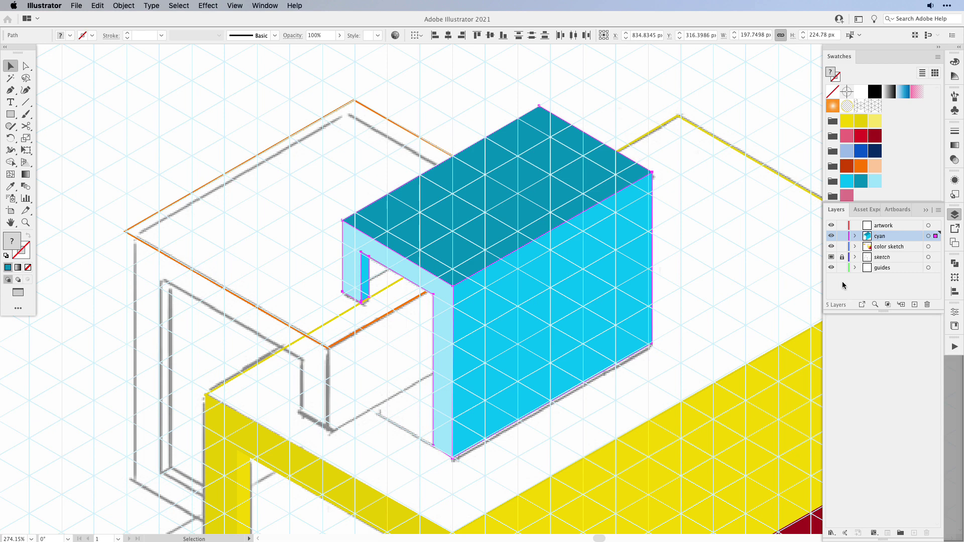
Move the orange roof outline to a new layer named orange.
click(369, 111)
click(915, 305)
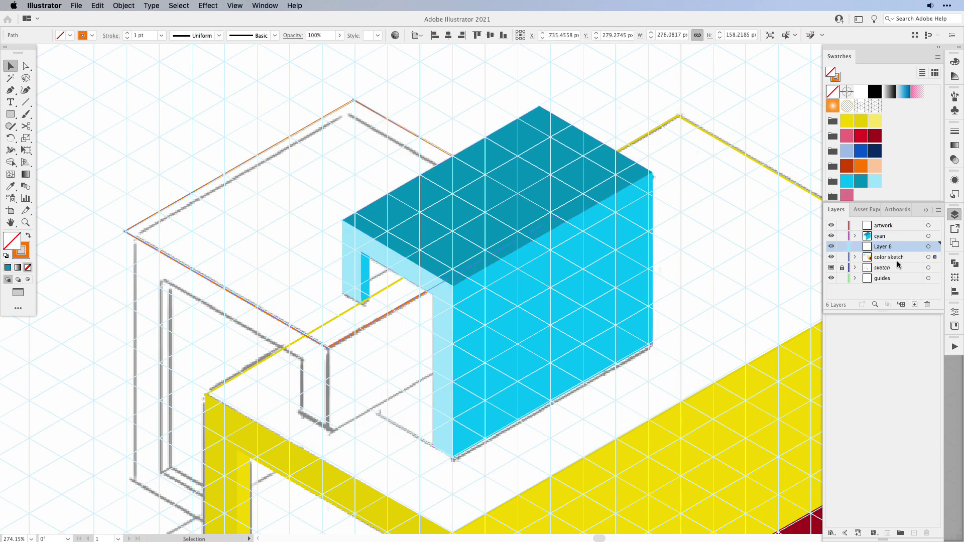
double_click(890, 248)
text(orange)
key(Return)
drag(934, 253, 935, 254)
scroll(228, 436, down, 5)
scroll(228, 436, right, 6)
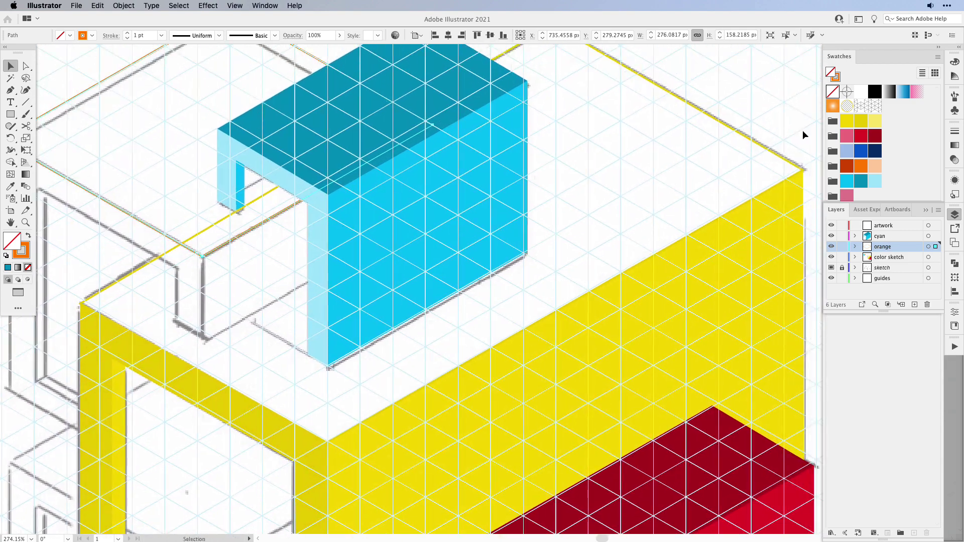